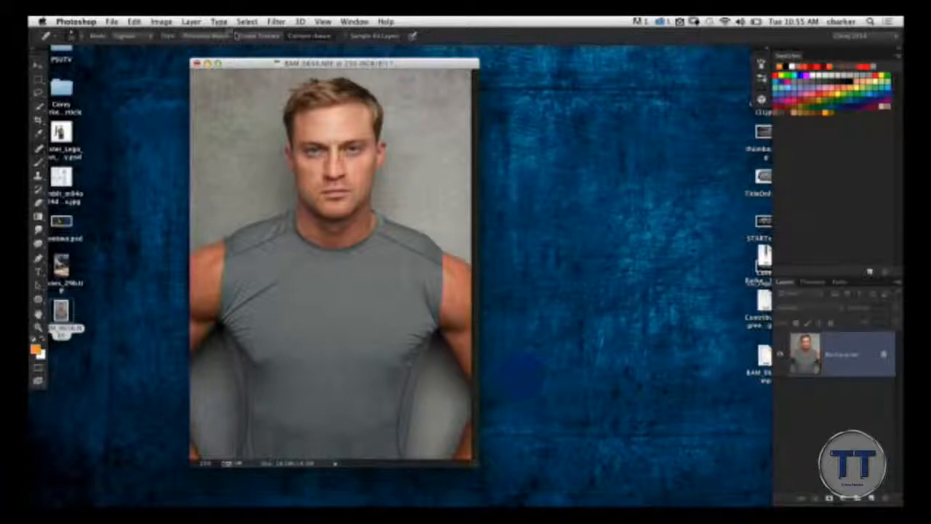
# Duplicate the portrait image as BAM_0656 copy and place the copy beside the original
pyautogui.moveTo(240, 70); pyautogui.dragTo(248, 71)
pyautogui.click(38, 64)
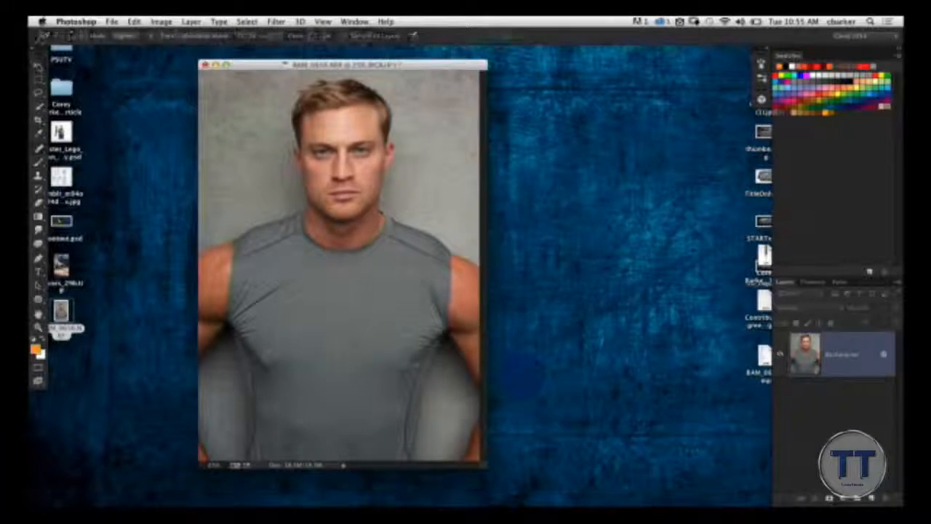
pyautogui.moveTo(346, 67); pyautogui.dragTo(318, 66)
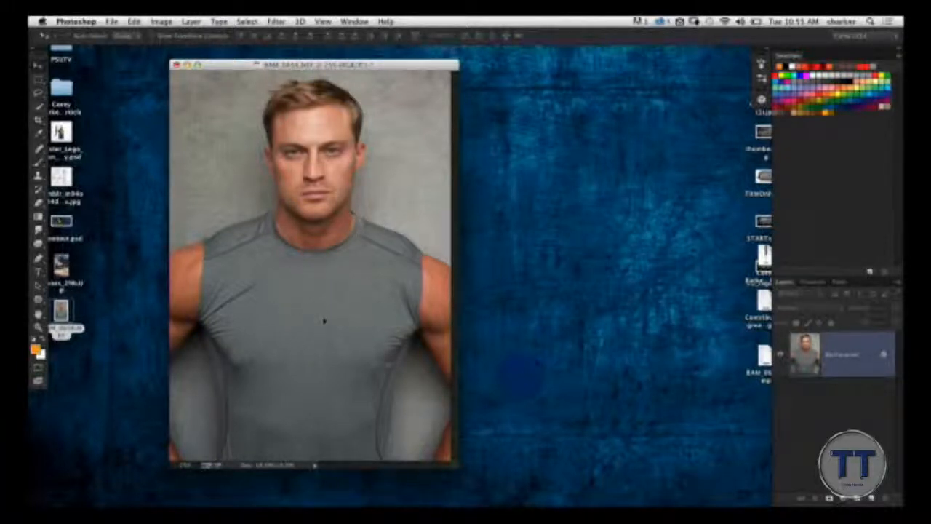
pyautogui.click(161, 21)
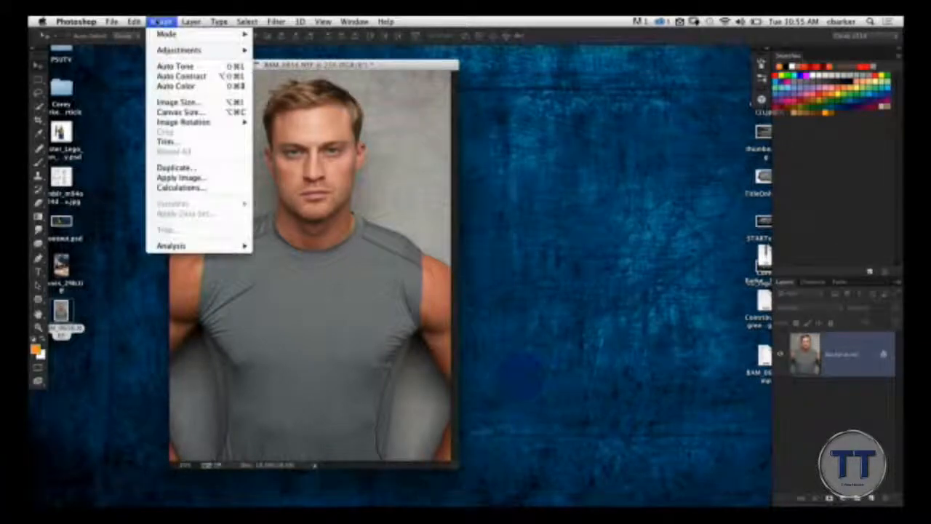
pyautogui.click(176, 167)
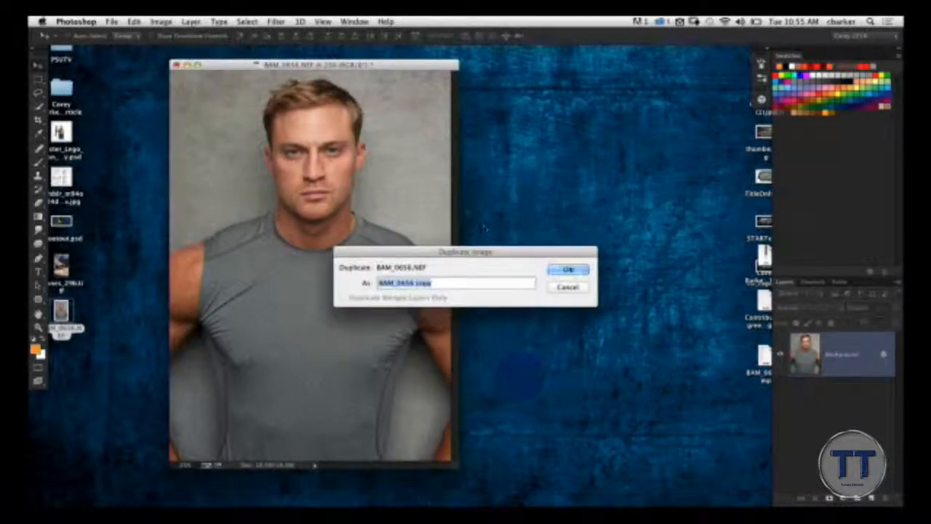
pyautogui.press('Return')
pyautogui.moveTo(298, 356); pyautogui.dragTo(520, 376)
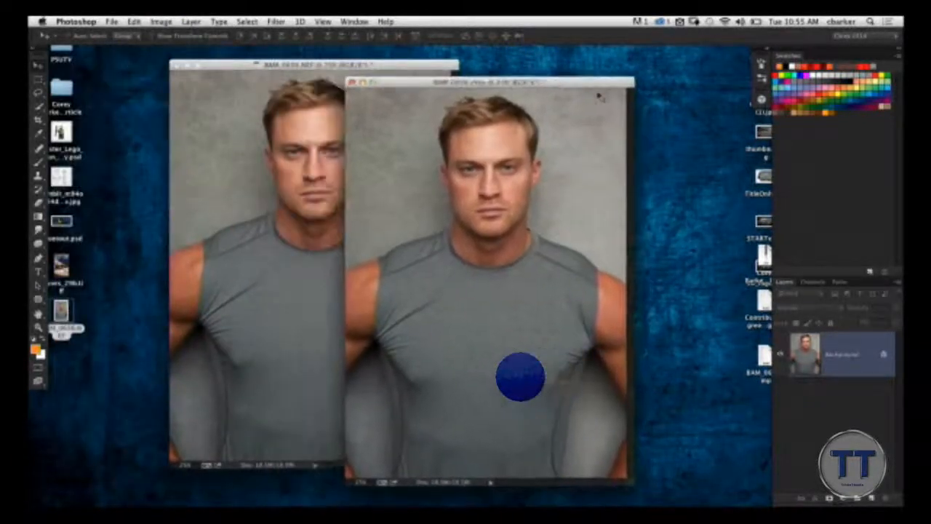
# Start HDR Toning on the duplicate and set the saturation to -100% for a black-and-white look
pyautogui.click(160, 21)
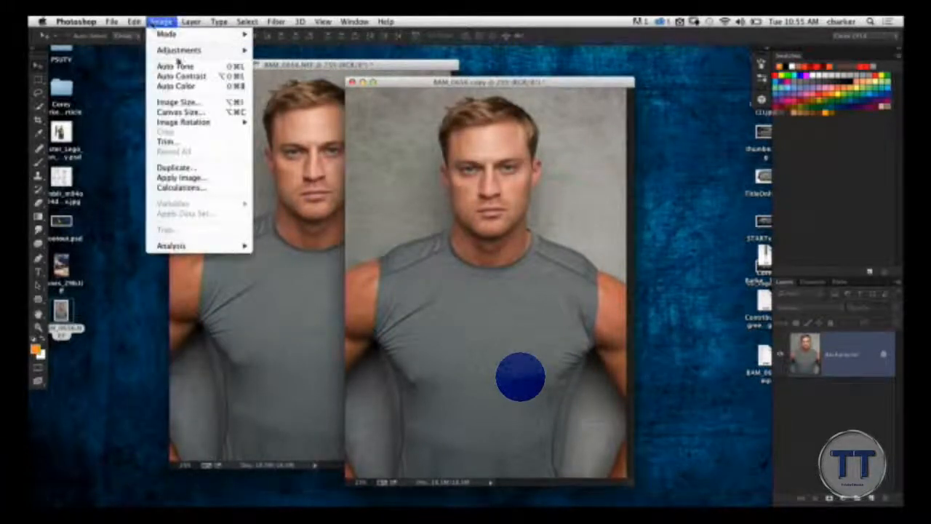
pyautogui.moveTo(178, 49)
pyautogui.click(351, 240)
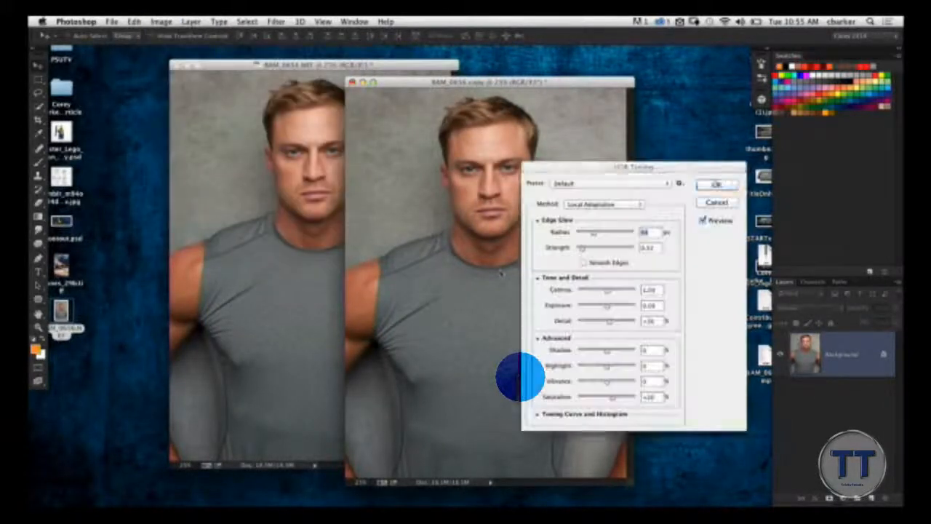
pyautogui.moveTo(616, 170); pyautogui.dragTo(196, 145)
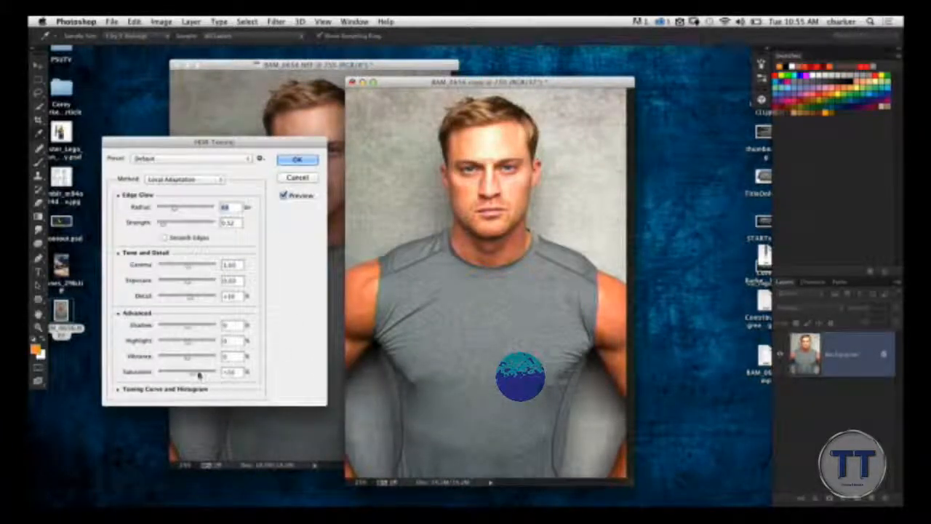
pyautogui.moveTo(196, 375); pyautogui.dragTo(156, 374)
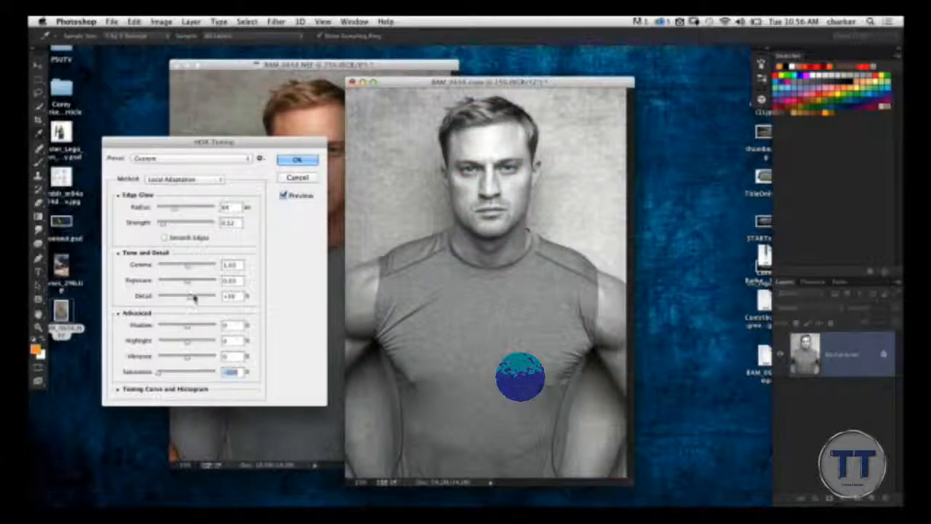
# Raise the HDR Toning detail to +170% and lower the exposure slightly
pyautogui.moveTo(194, 298); pyautogui.dragTo(204, 303)
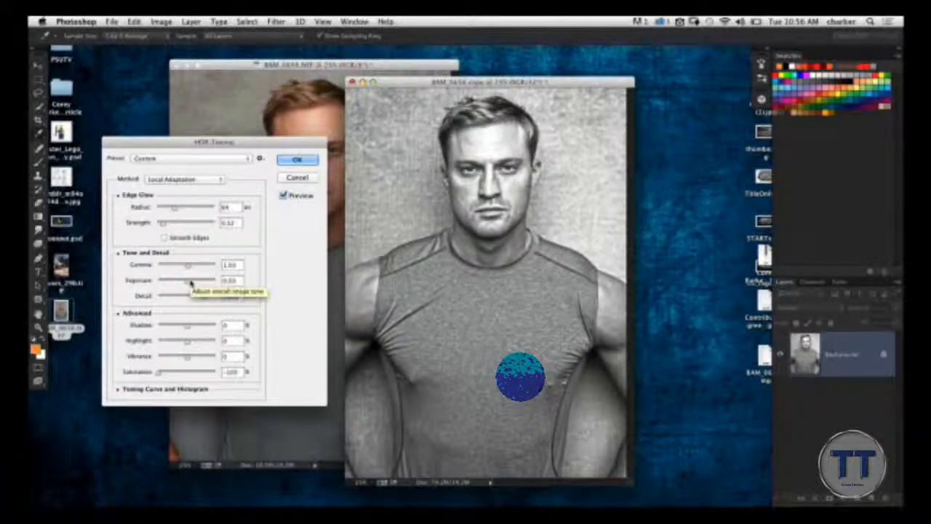
pyautogui.press('super+plus')
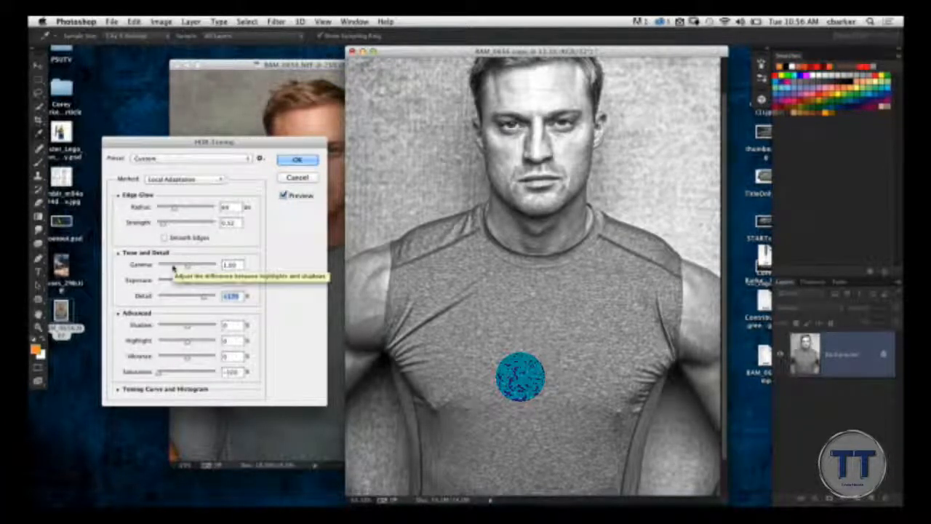
pyautogui.moveTo(180, 281); pyautogui.dragTo(186, 285)
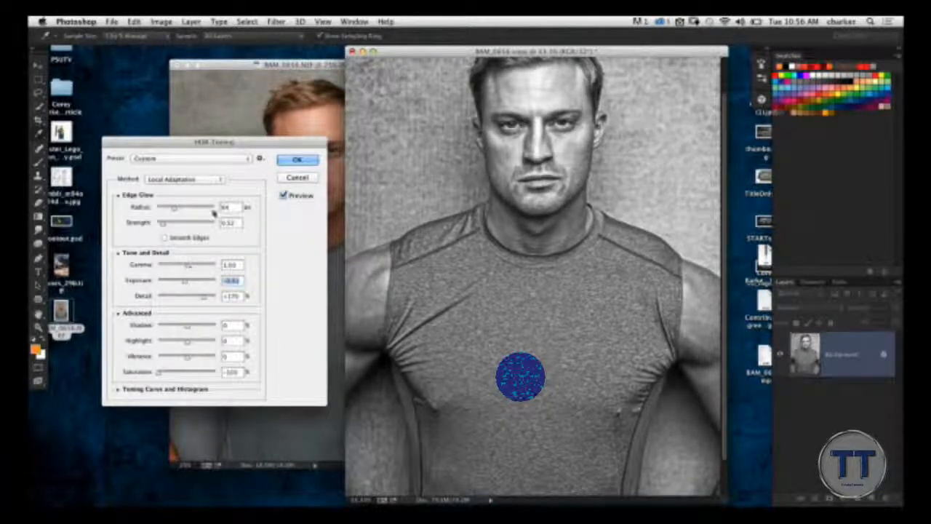
# Turn on Smooth Edges and set the edge glow to a radius of 77 px and a strength of 0.84
pyautogui.click(176, 240)
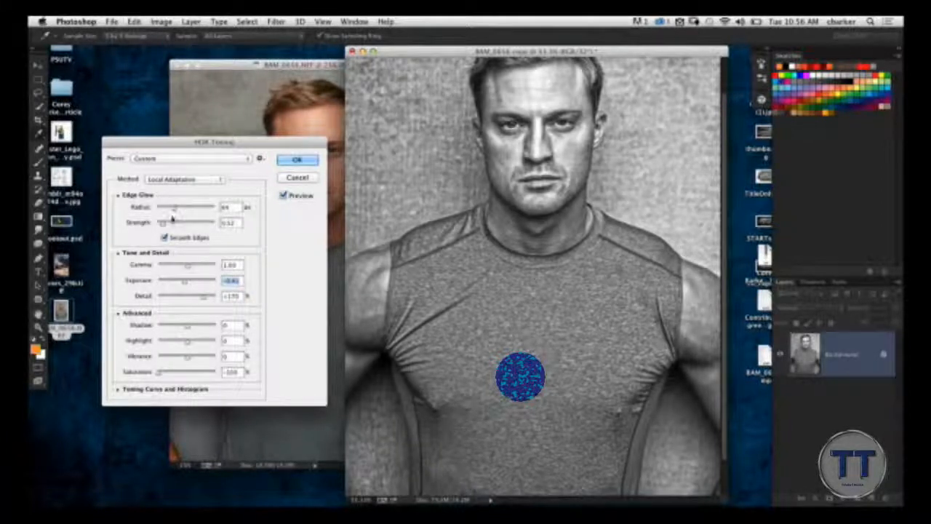
pyautogui.moveTo(164, 224); pyautogui.dragTo(182, 208)
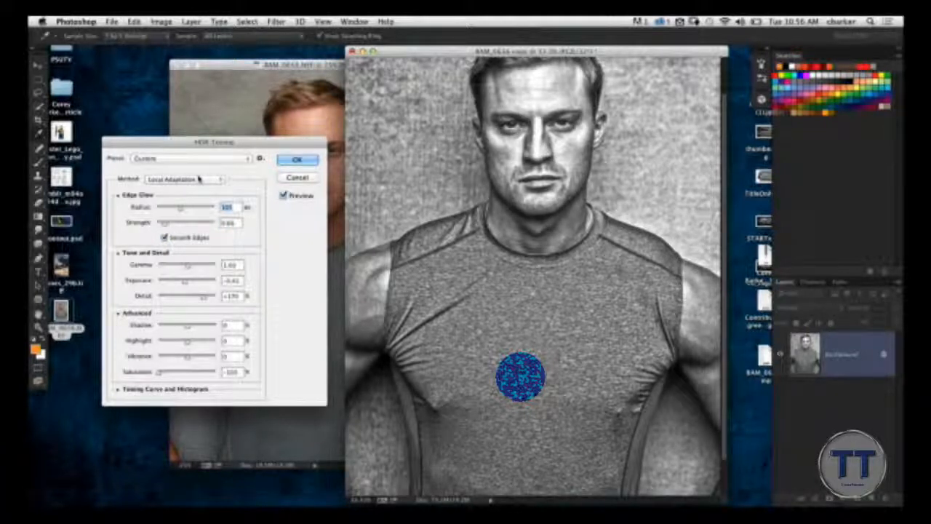
pyautogui.moveTo(192, 210); pyautogui.dragTo(212, 223)
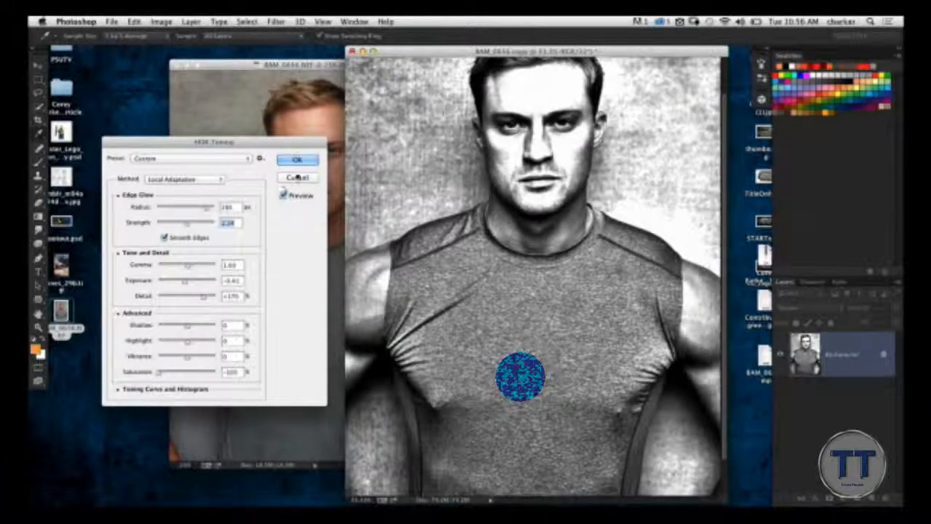
pyautogui.moveTo(184, 226)
pyautogui.mouseDown()
pyautogui.moveTo(163, 226)
pyautogui.moveTo(206, 208)
pyautogui.moveTo(177, 215)
pyautogui.mouseUp()
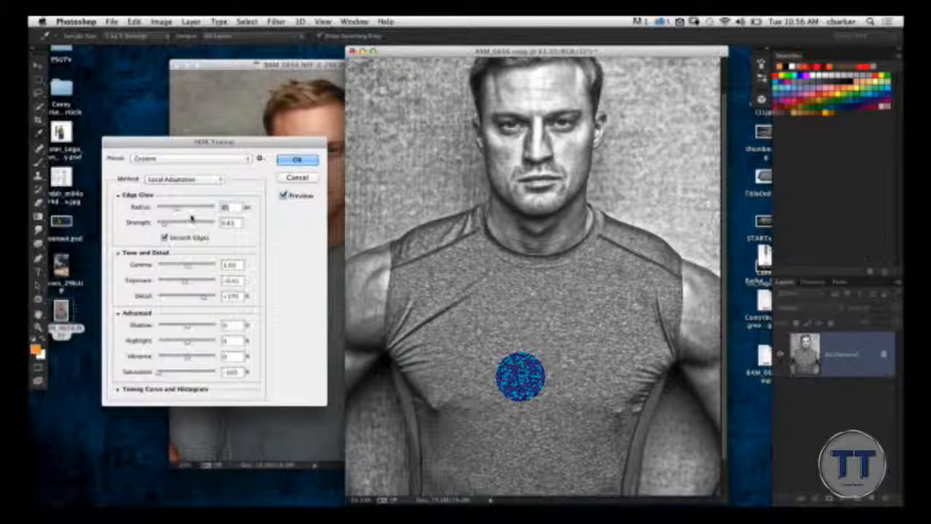
pyautogui.click(169, 224)
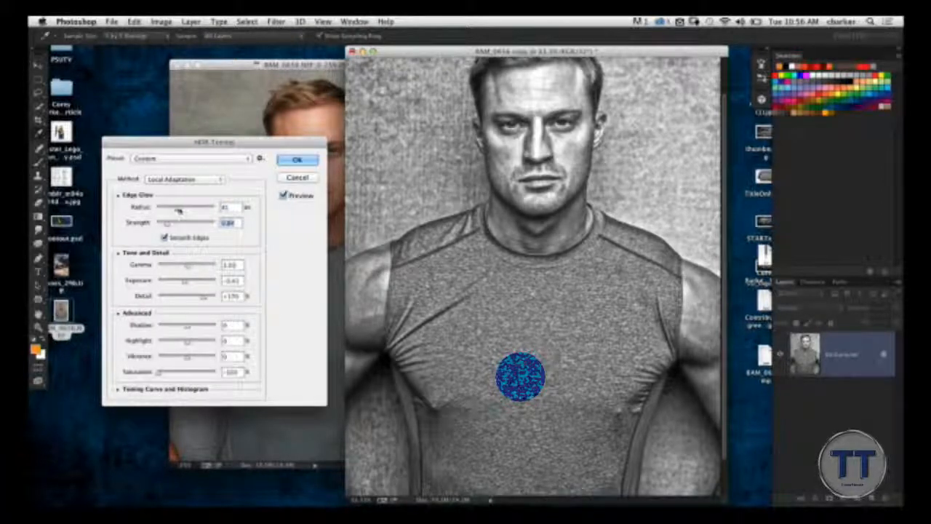
# Compare the toning with the untreated image, then lower the gamma slightly and apply HDR Toning
pyautogui.click(283, 195)
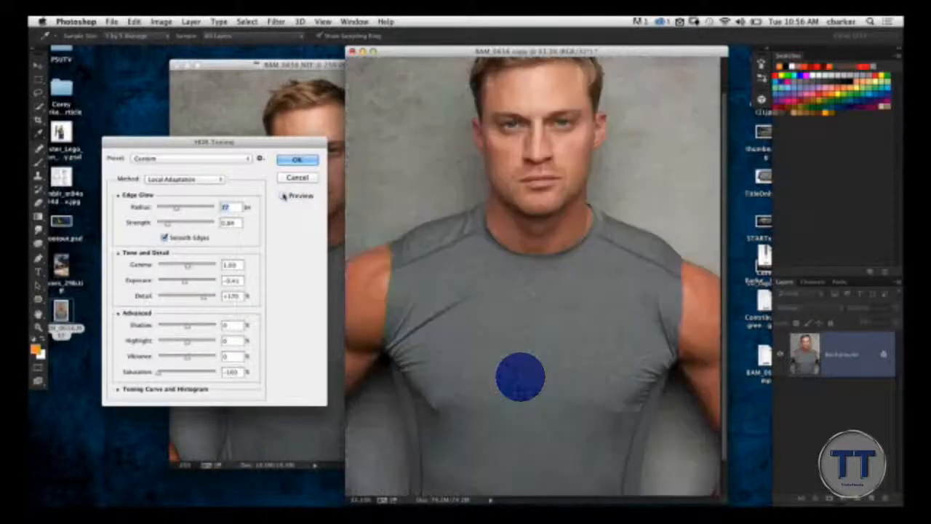
pyautogui.click(285, 196)
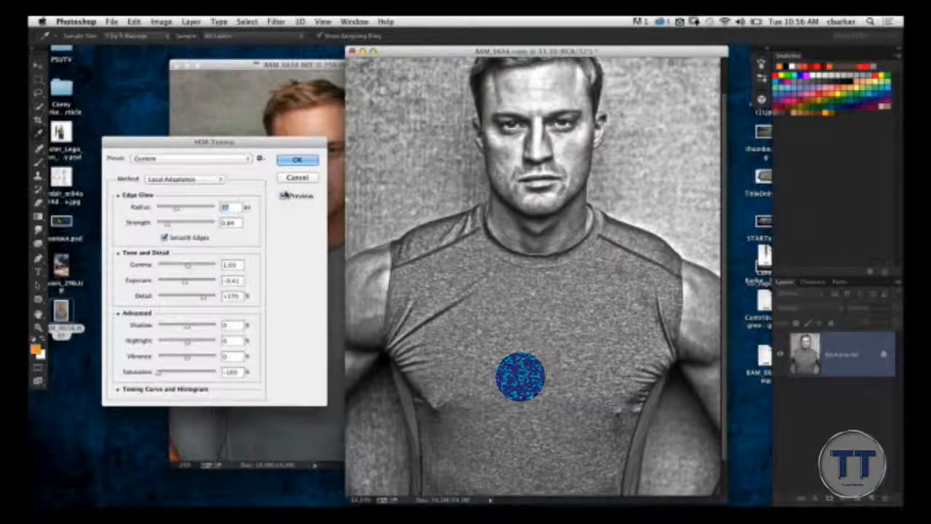
pyautogui.click(288, 196)
pyautogui.click(288, 195)
pyautogui.click(289, 195)
pyautogui.click(289, 196)
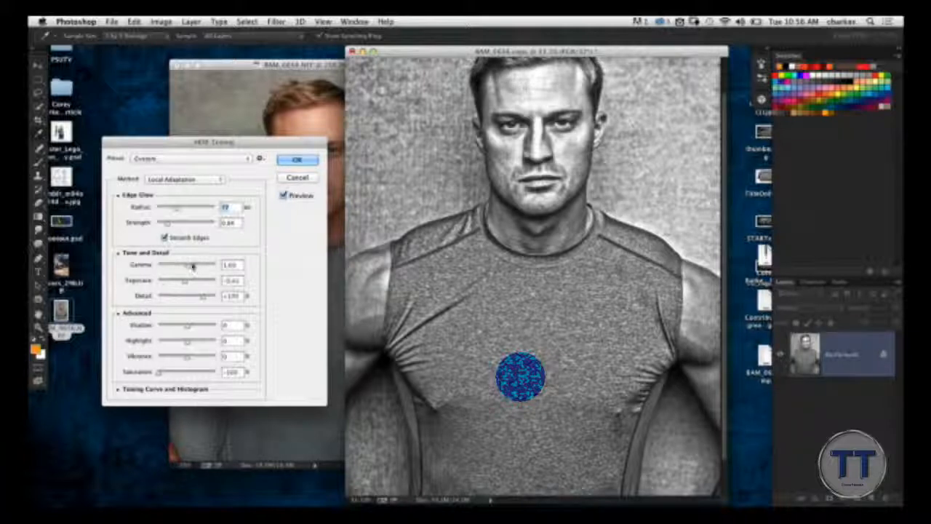
pyautogui.moveTo(189, 270); pyautogui.dragTo(193, 268)
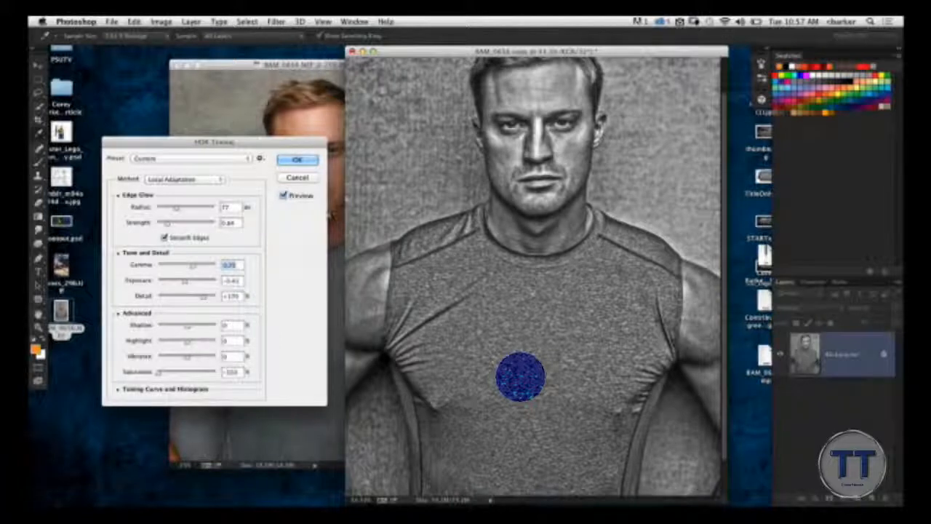
pyautogui.press('Return')
# Copy the black-and-white toned image into the original document as an aligned layer and minimize the duplicate's window
pyautogui.press('v')
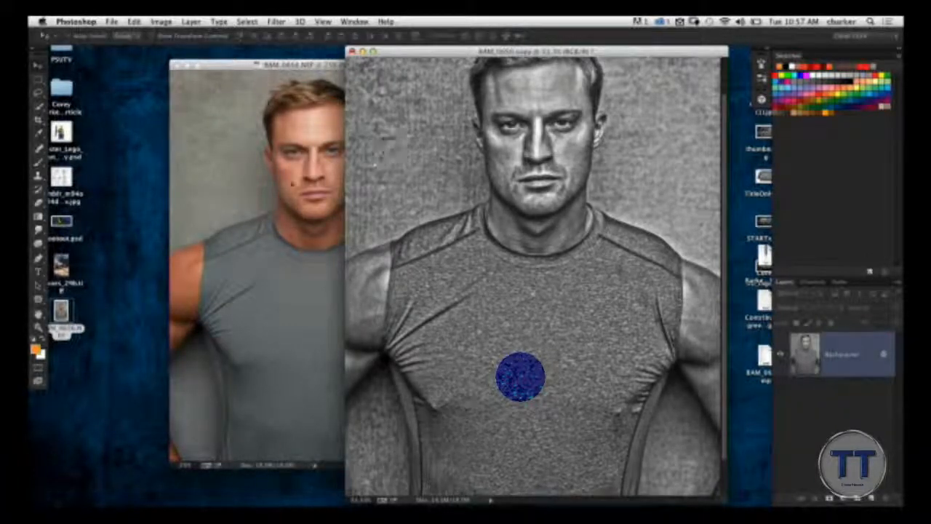
pyautogui.click(436, 167)
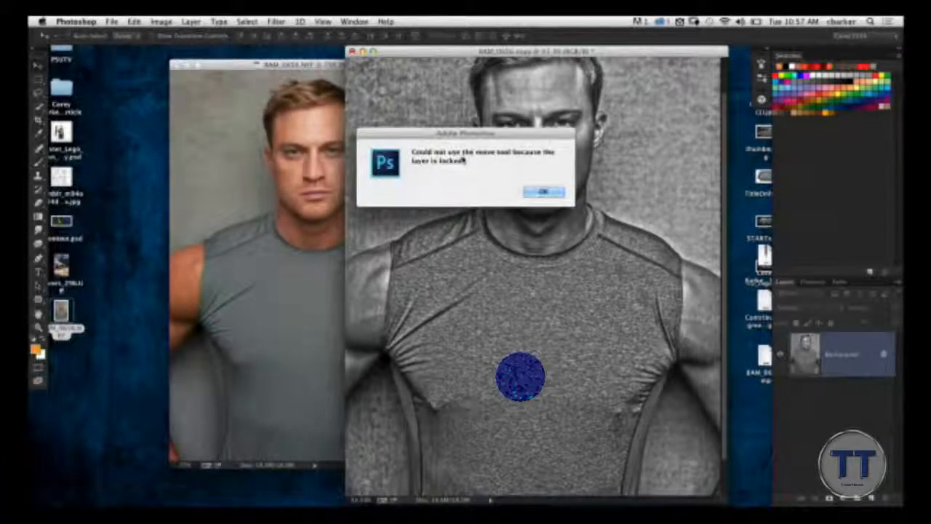
pyautogui.click(543, 191)
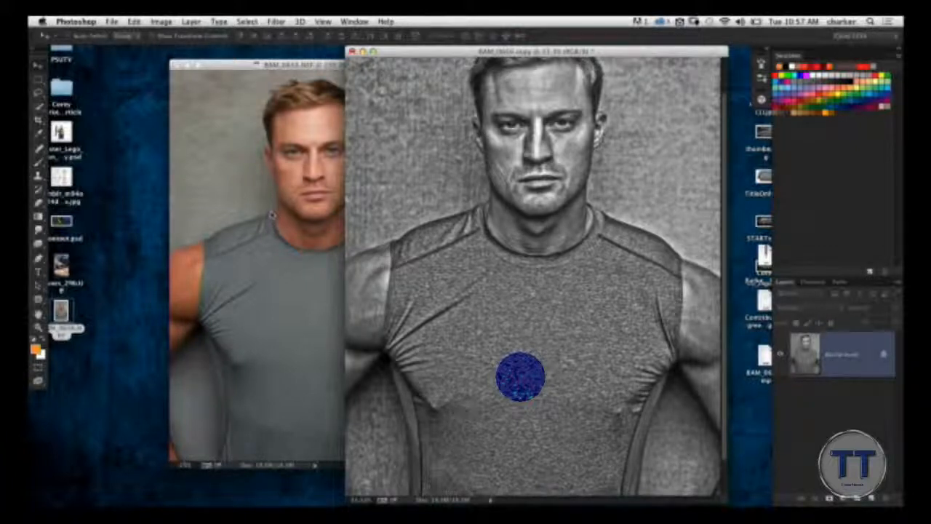
pyautogui.moveTo(276, 216); pyautogui.dragTo(338, 216)
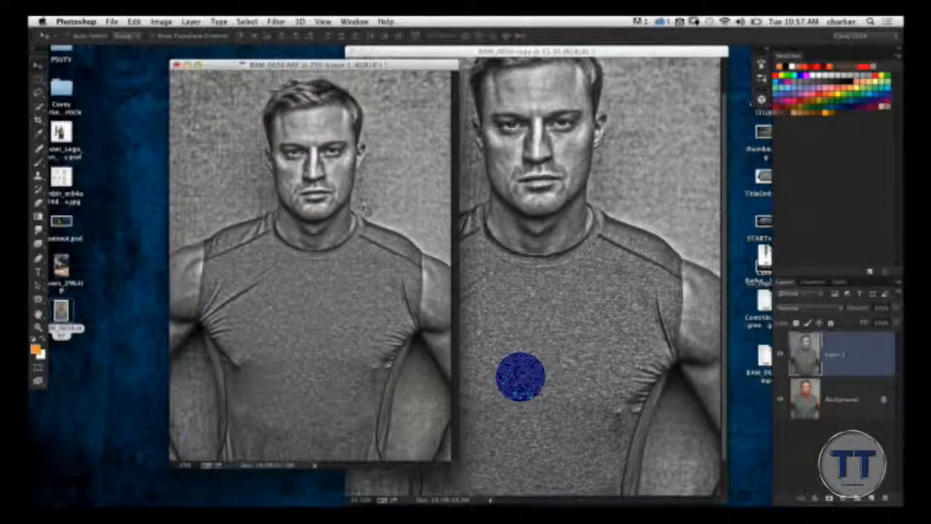
pyautogui.hotkey('ctrl', 'Tab')
pyautogui.click(362, 52)
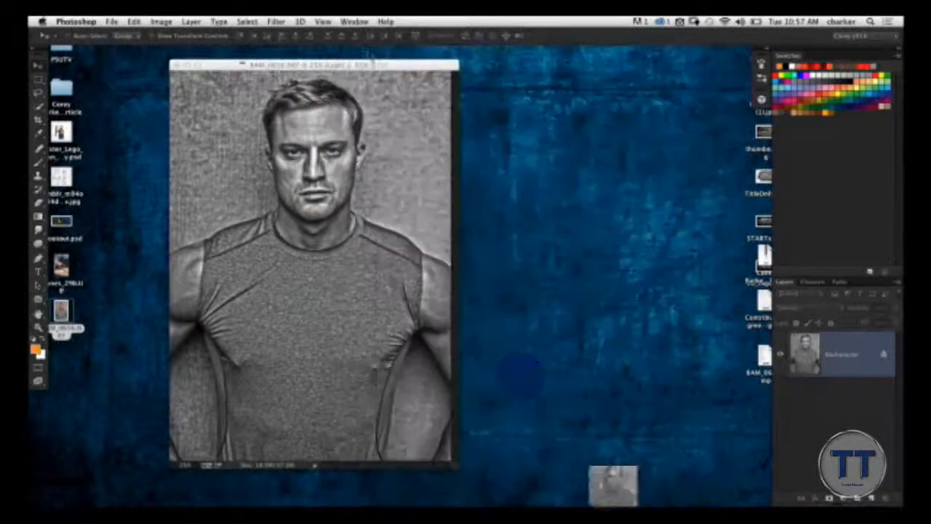
# Bring the layer list beside the photo and set the toned layer's blend mode to Soft Light
pyautogui.moveTo(408, 64); pyautogui.dragTo(435, 58)
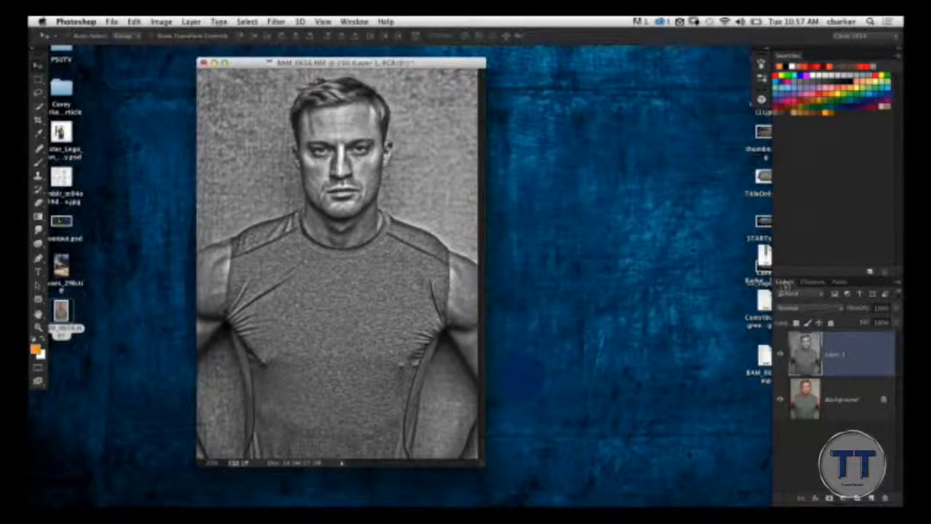
pyautogui.moveTo(784, 282); pyautogui.dragTo(547, 104)
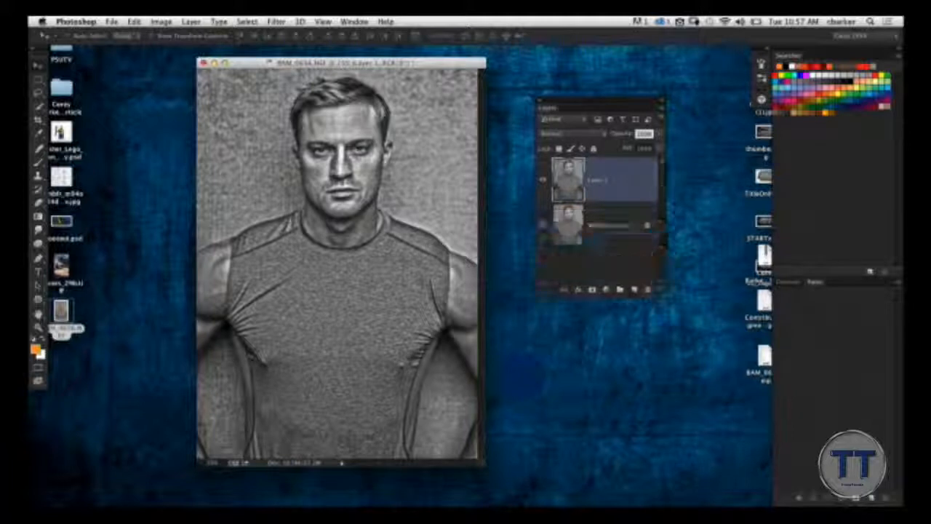
pyautogui.moveTo(662, 292); pyautogui.dragTo(665, 339)
pyautogui.click(571, 133)
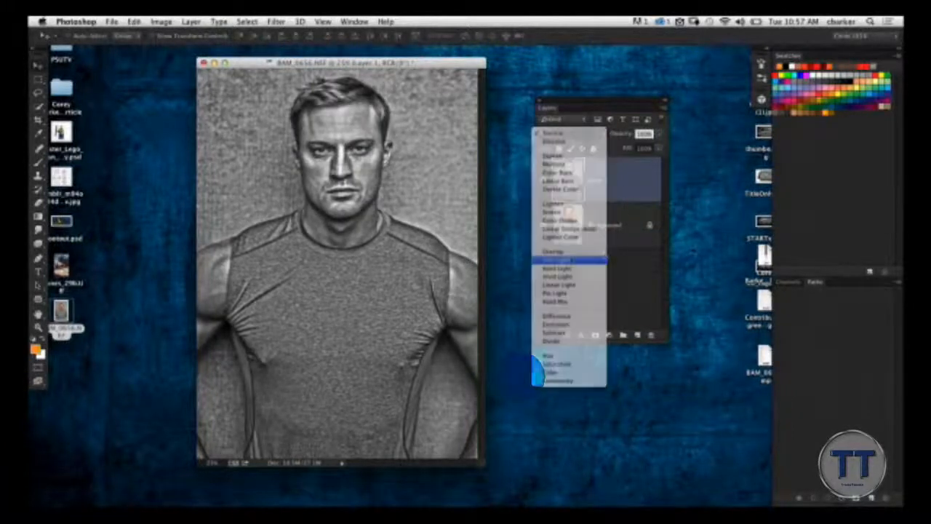
pyautogui.click(574, 260)
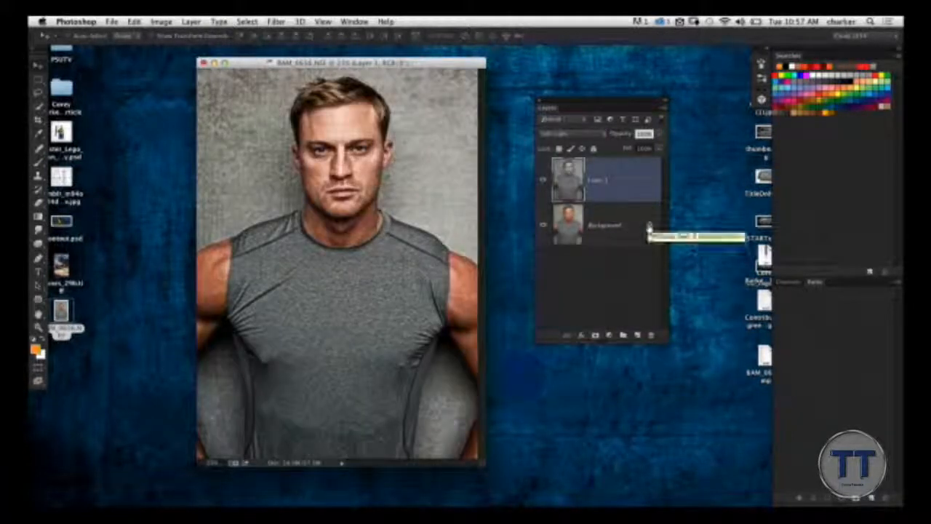
# Compare the portrait with and without the Soft Light toned layer
pyautogui.click(546, 180)
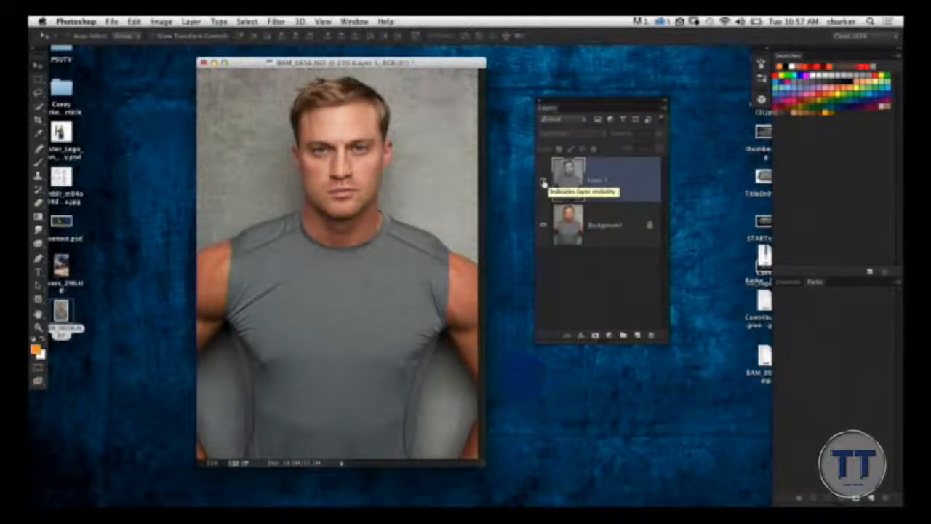
pyautogui.click(545, 181)
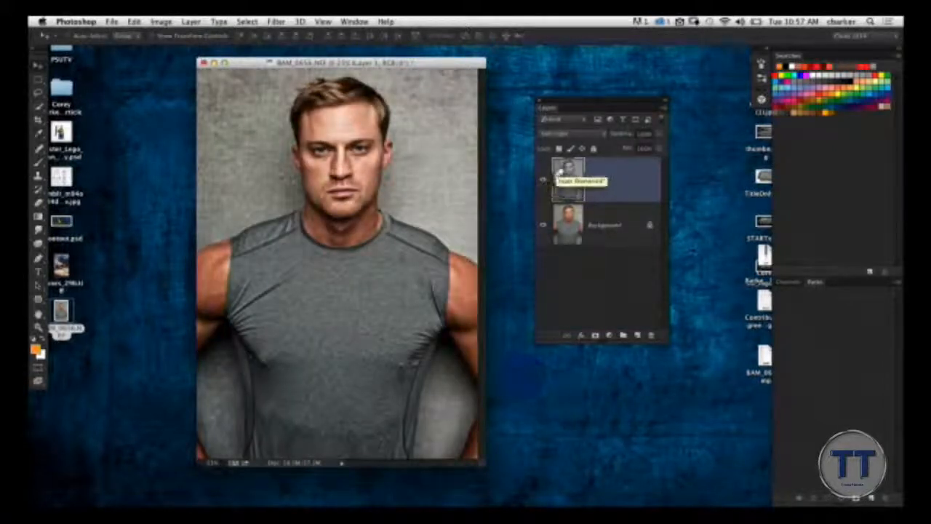
pyautogui.click(545, 184)
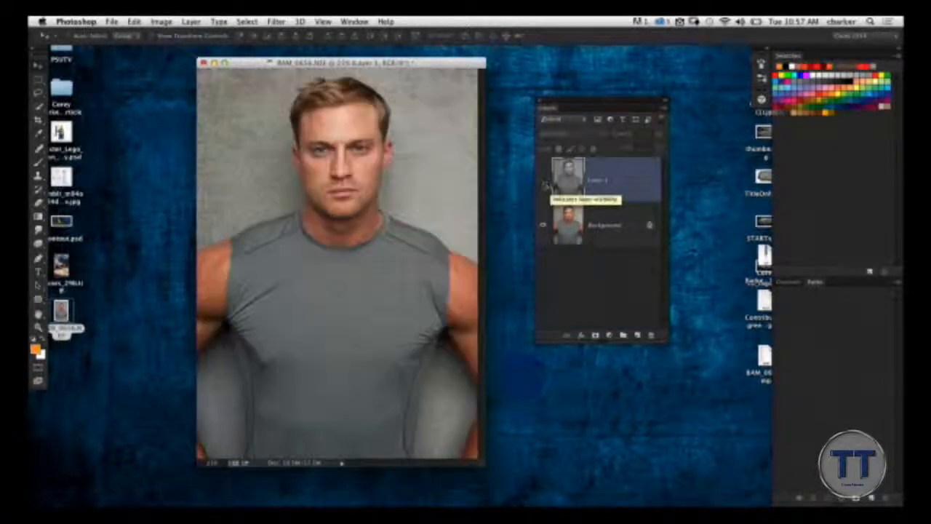
pyautogui.click(544, 184)
pyautogui.click(545, 184)
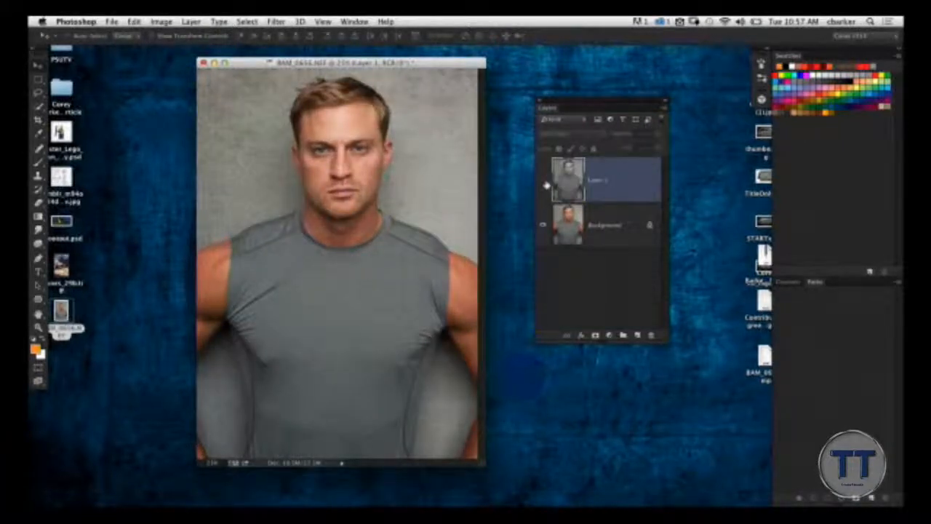
pyautogui.click(545, 184)
pyautogui.click(544, 184)
pyautogui.click(544, 184)
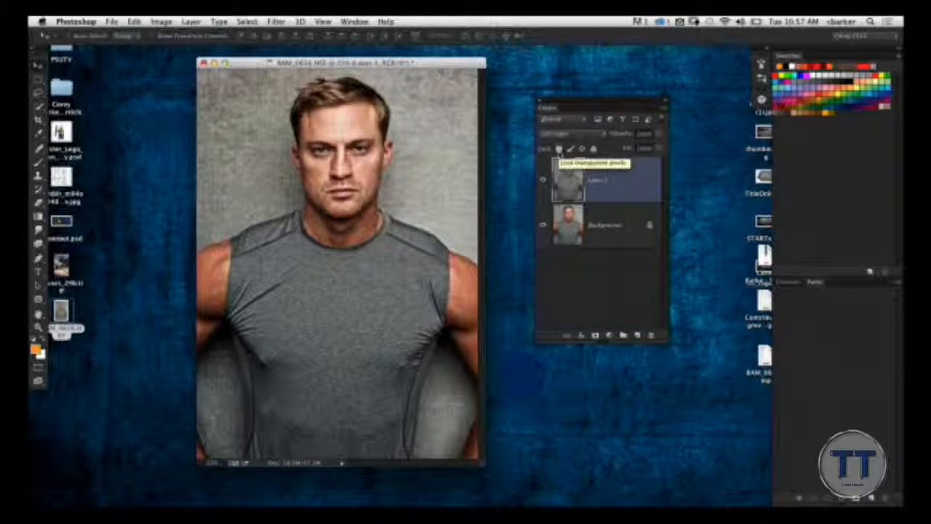
# Lower the Soft Light toned layer's opacity to about 73%
pyautogui.click(618, 135)
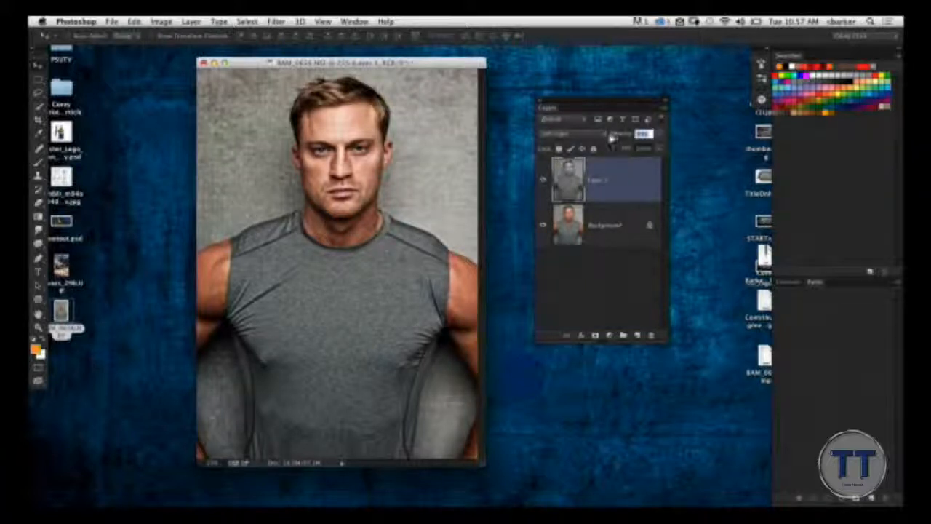
pyautogui.click(612, 138)
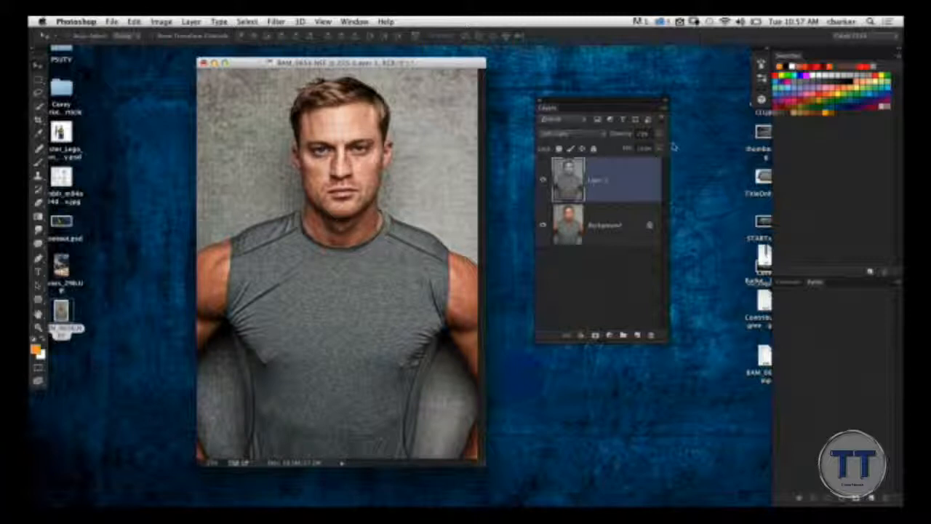
# Colorize the toned layer with Hue/Saturation, using a warm brown hue of about 30 and a saturation of 25, checking the preview before applying
pyautogui.press('super+u')
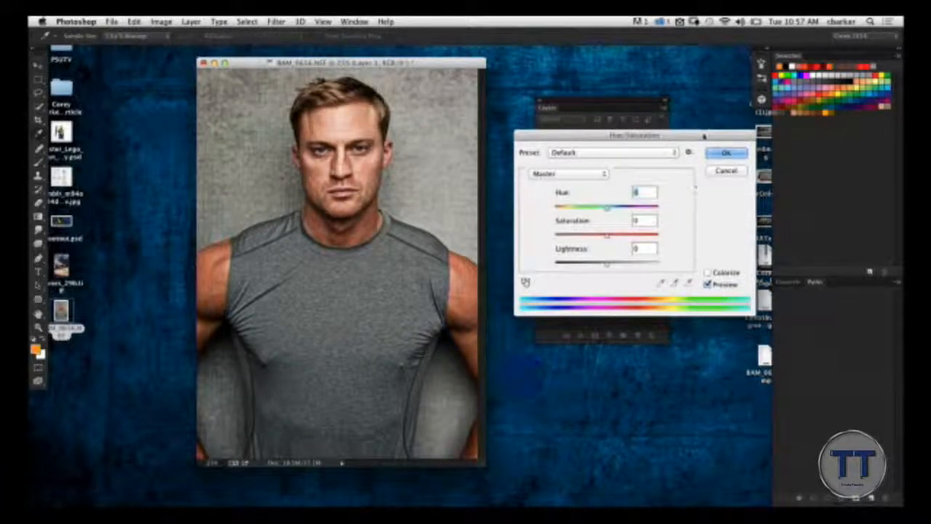
pyautogui.moveTo(676, 145); pyautogui.dragTo(698, 229)
pyautogui.click(739, 366)
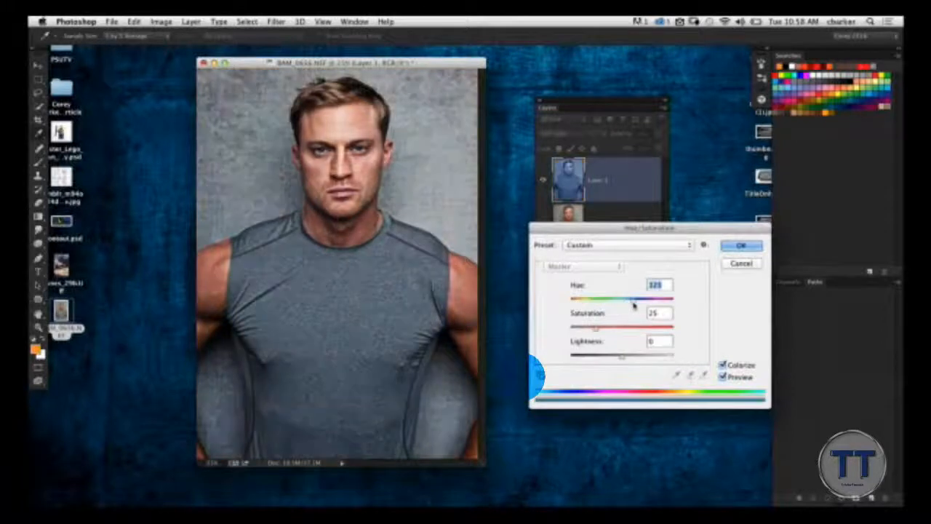
pyautogui.moveTo(634, 303); pyautogui.dragTo(582, 307)
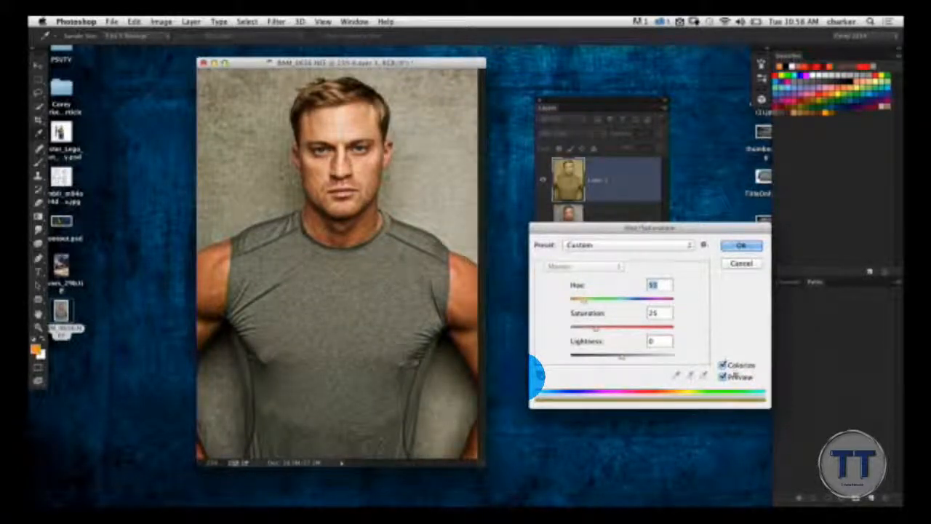
pyautogui.click(723, 377)
pyautogui.click(723, 377)
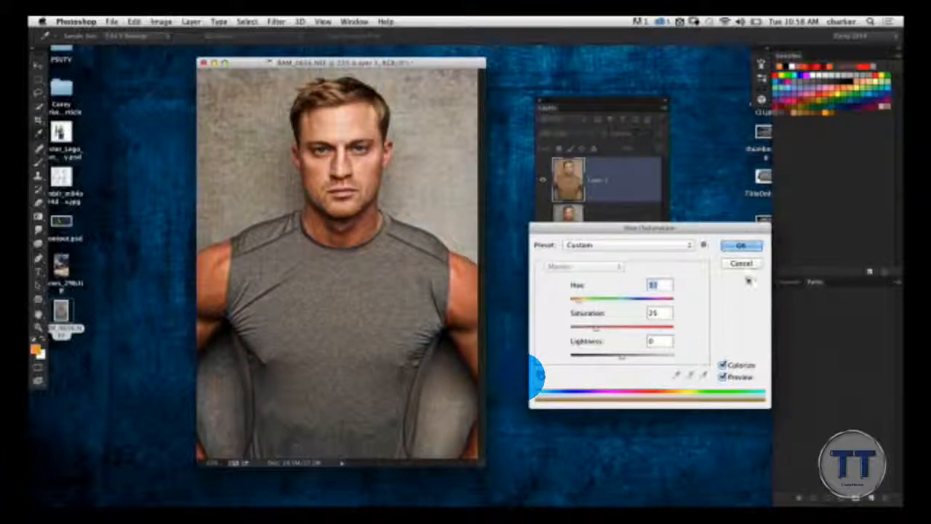
pyautogui.click(741, 247)
# Examine the face close up and compare the portrait with and without the warm-tinted layer
pyautogui.click(520, 376)
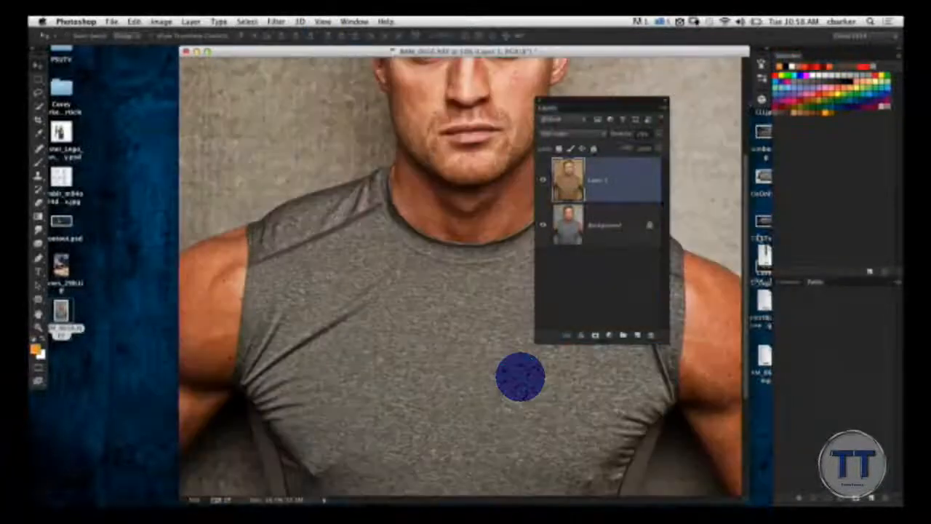
pyautogui.moveTo(433, 222); pyautogui.dragTo(349, 324)
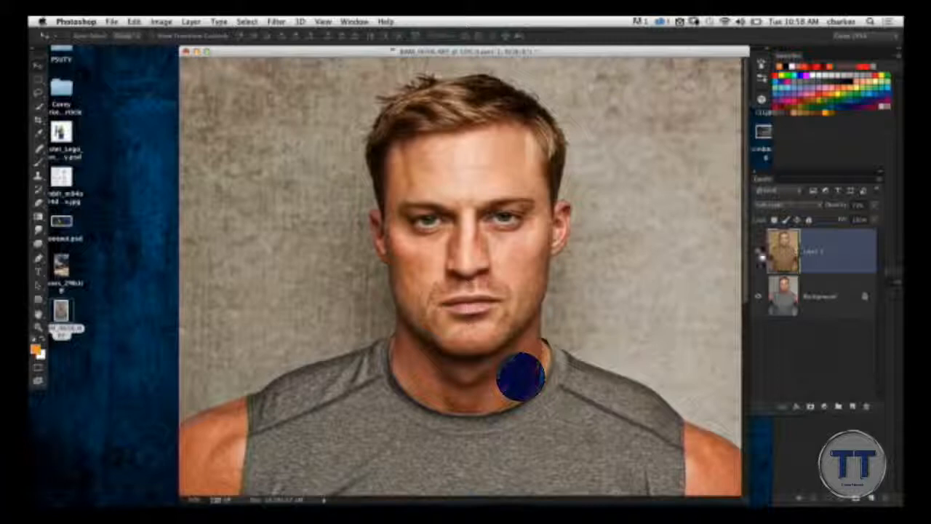
pyautogui.click(760, 256)
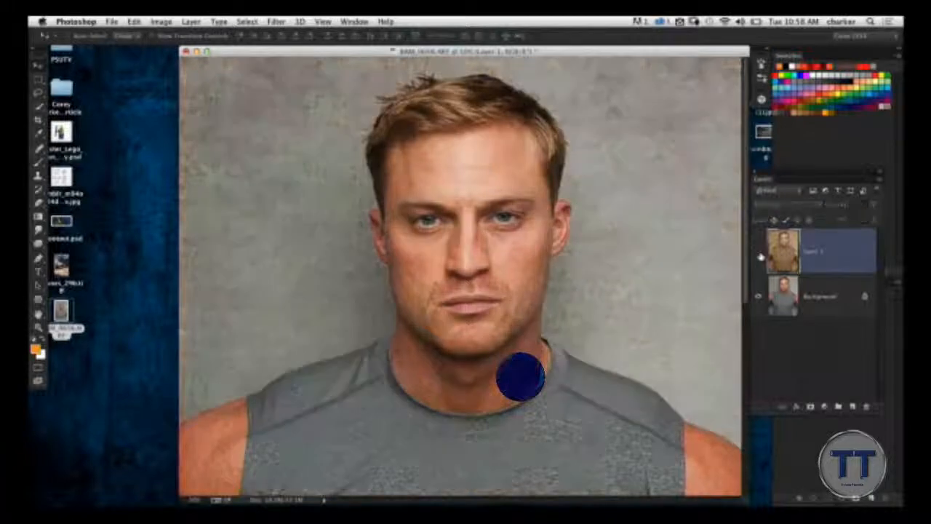
pyautogui.click(760, 256)
pyautogui.click(760, 256)
pyautogui.click(760, 256)
pyautogui.click(760, 256)
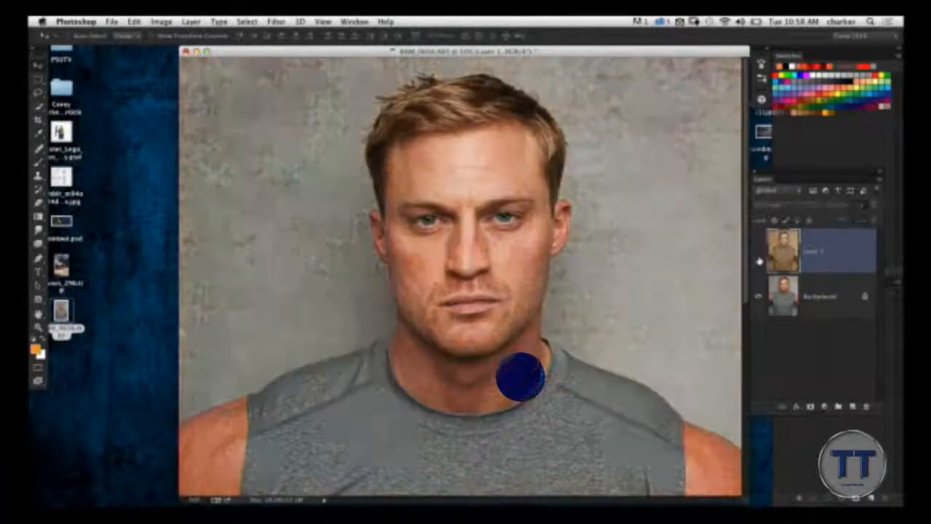
pyautogui.click(760, 256)
pyautogui.click(760, 256)
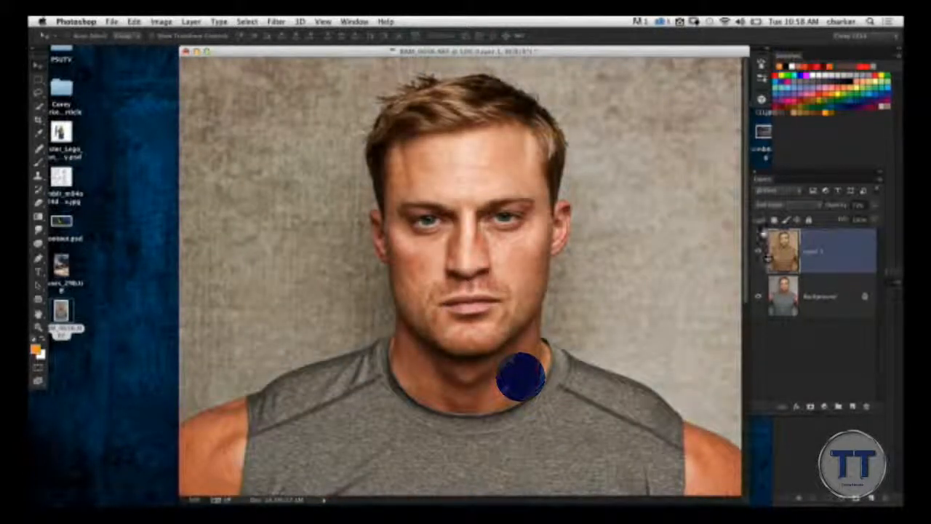